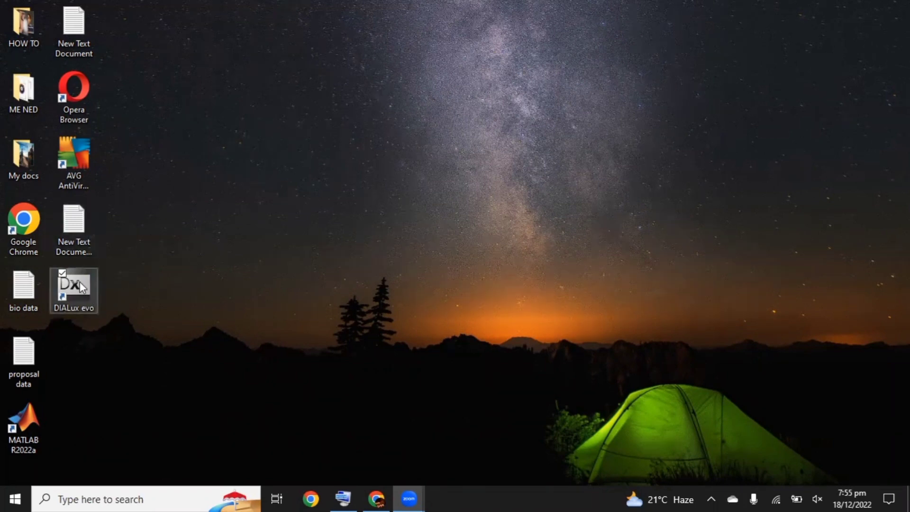
- Launch DIALux evo and open the general settings
double_click(80, 281)
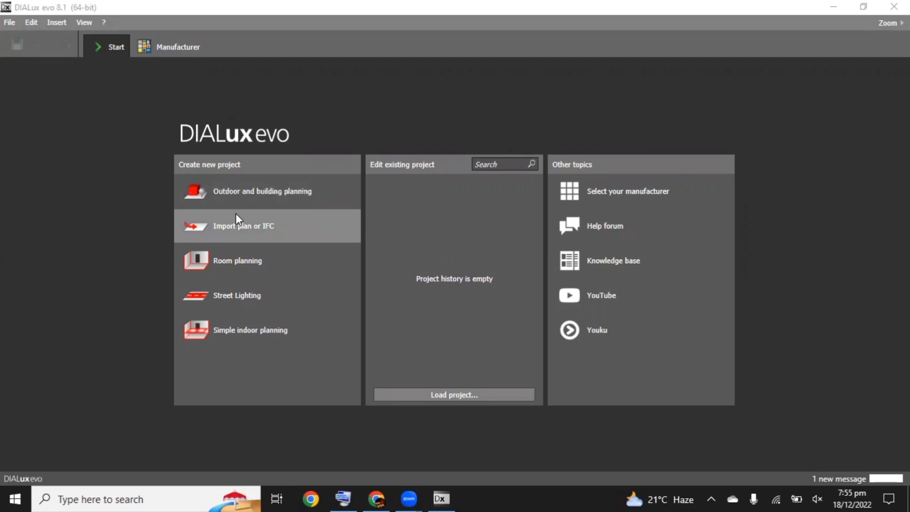
left_click(9, 22)
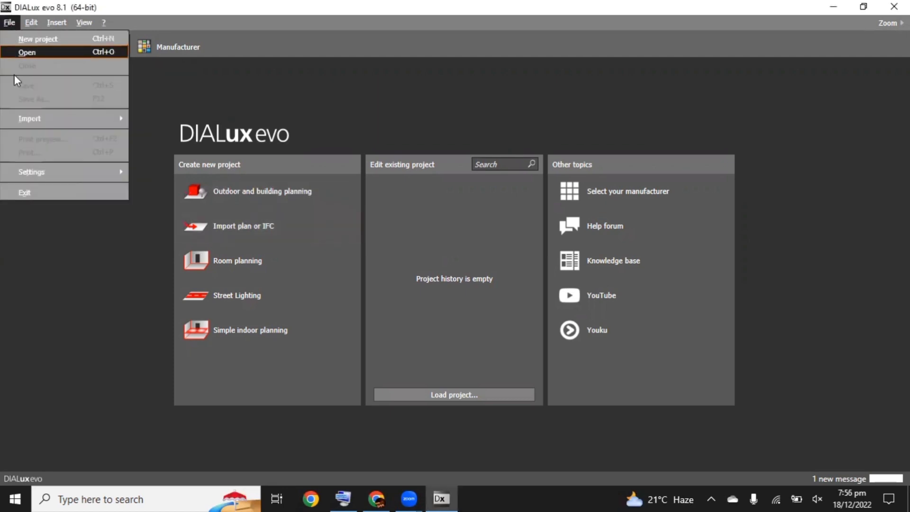
mouse_move(28, 172)
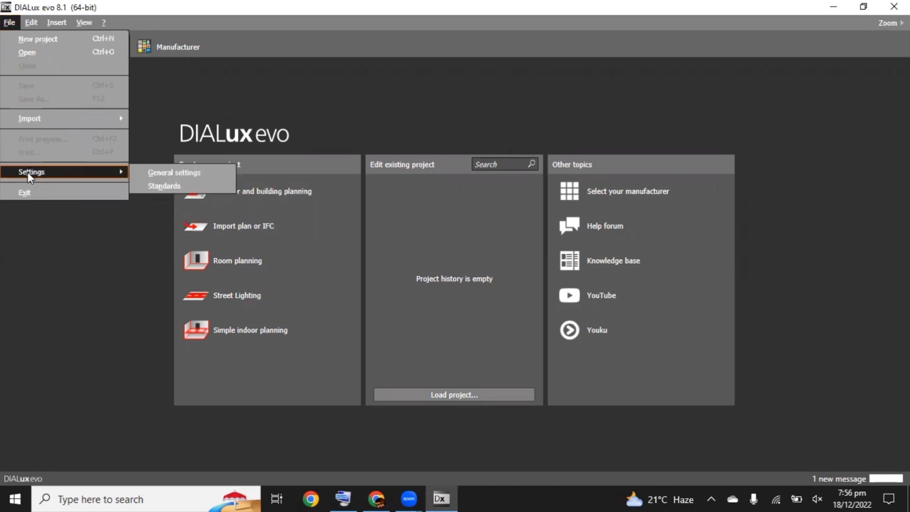
left_click(180, 172)
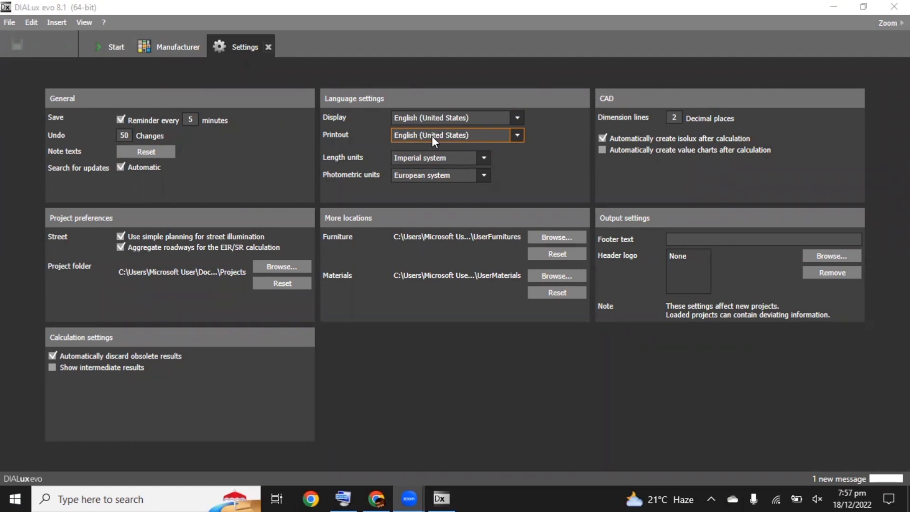
- Review the printout language, length unit and photometric unit choices and the footer text setting in the general settings
left_click(516, 137)
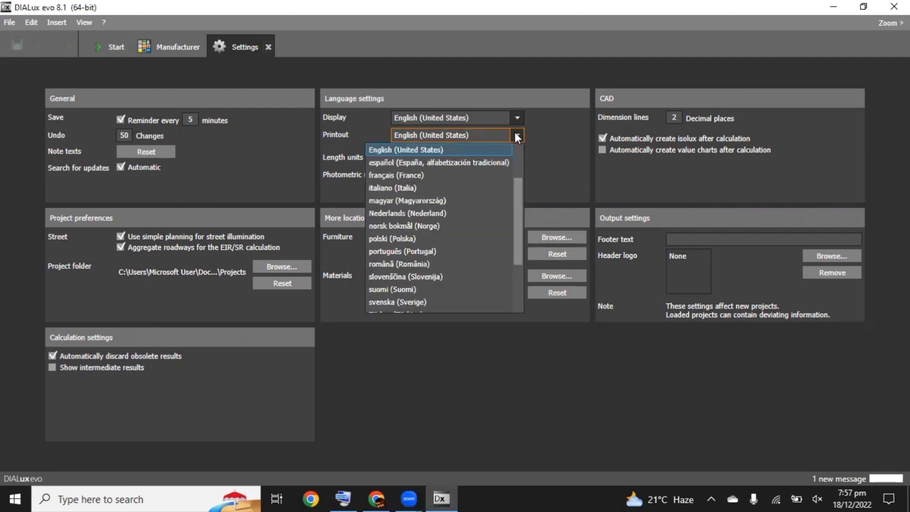
left_click(516, 136)
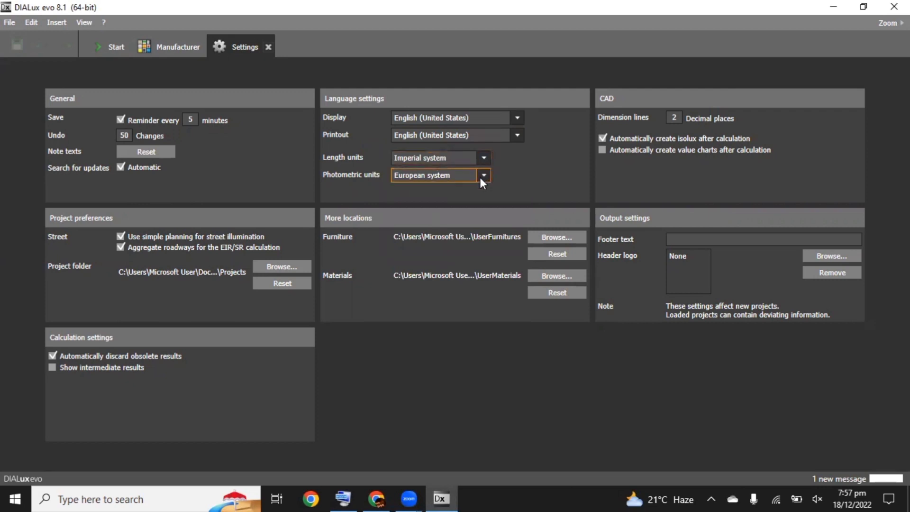
left_click(484, 158)
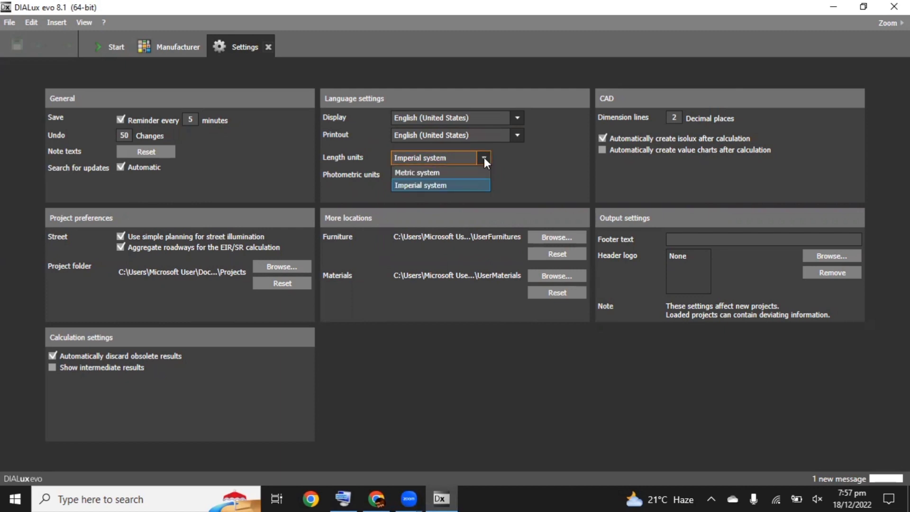
left_click(484, 157)
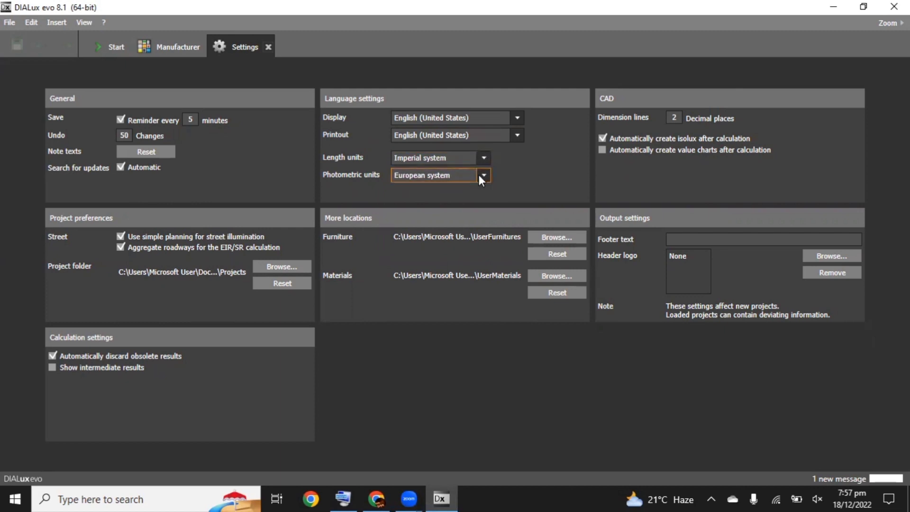
left_click(482, 176)
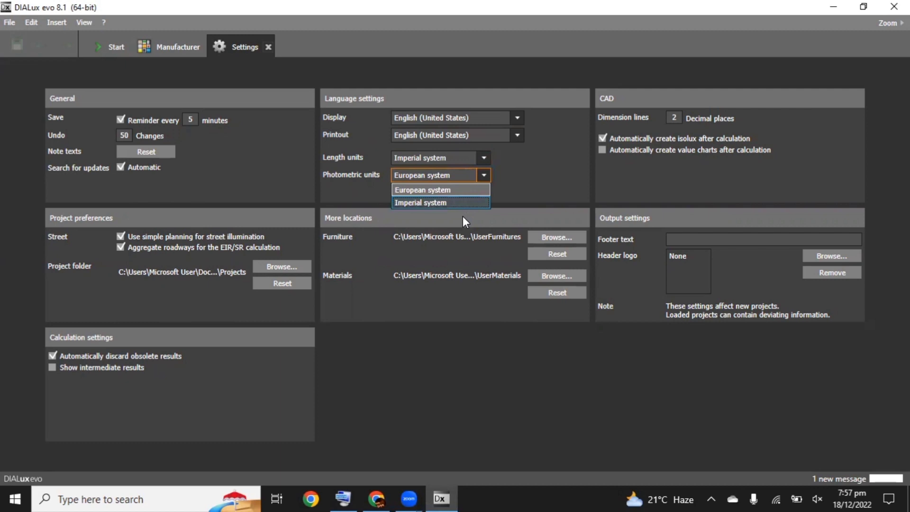
left_click(525, 187)
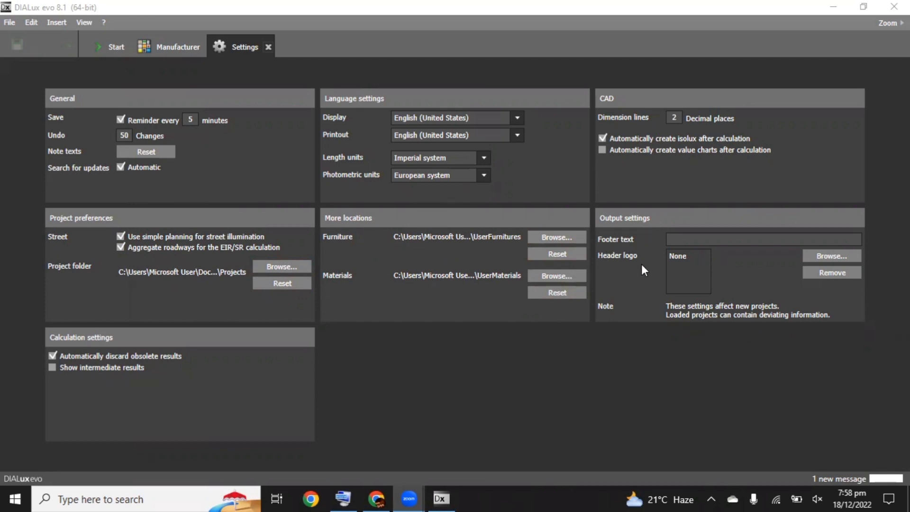
left_click(723, 239)
- Open the settings for standards
left_click(9, 23)
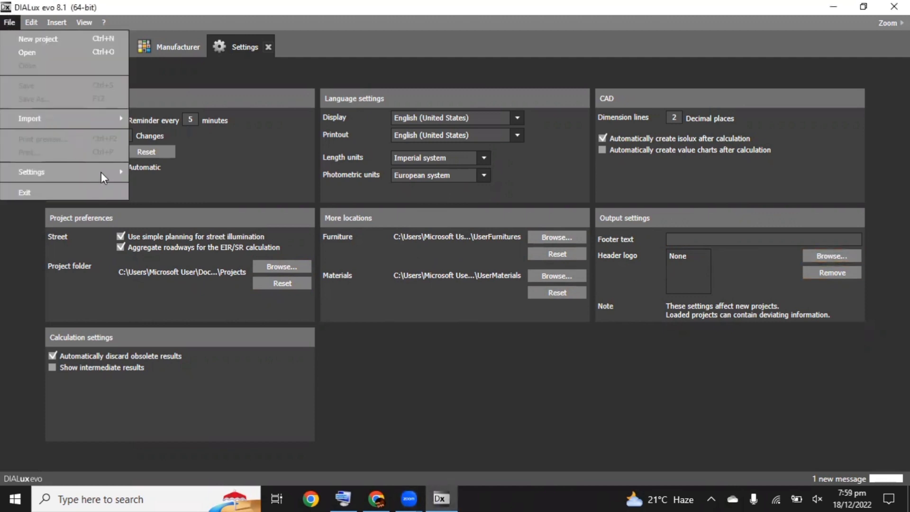
mouse_move(101, 172)
left_click(153, 185)
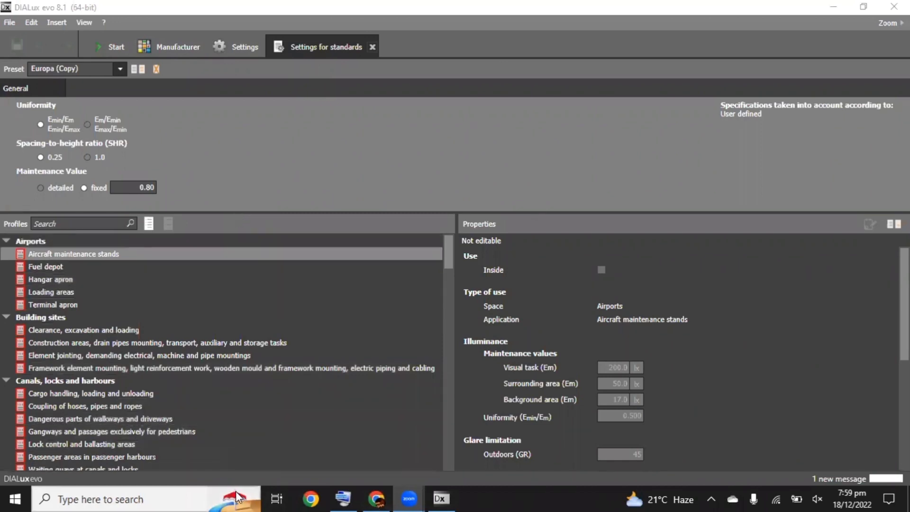
left_click(206, 490)
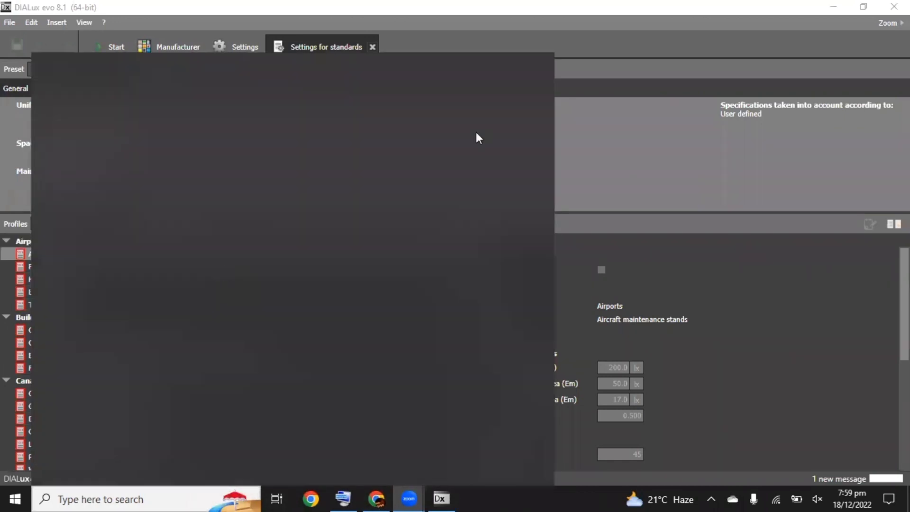
left_click(499, 49)
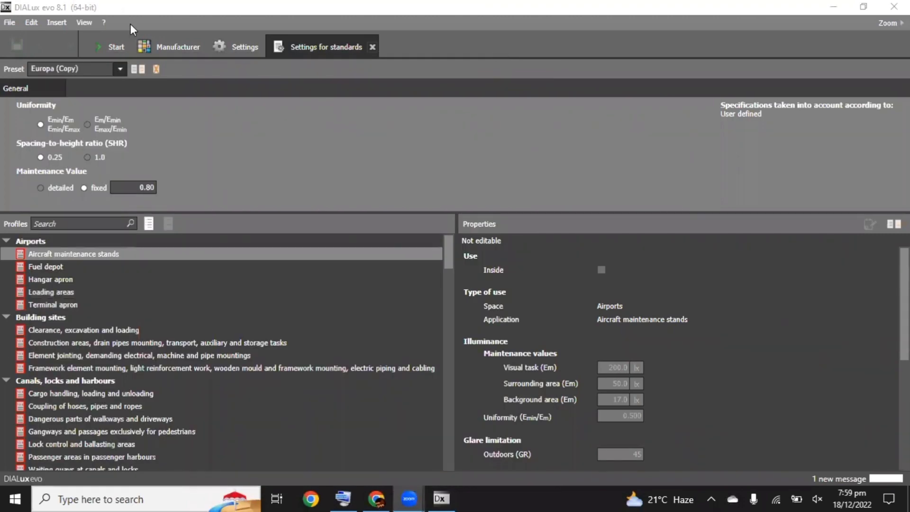
- Examine the available standards presets, the list of utilisation profiles and the properties of the aircraft maintenance stands profile
left_click(119, 69)
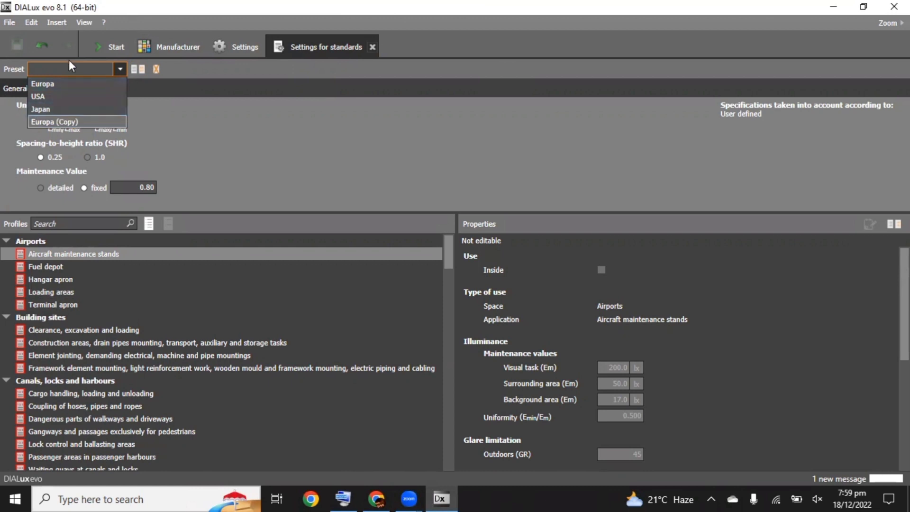
left_click(223, 122)
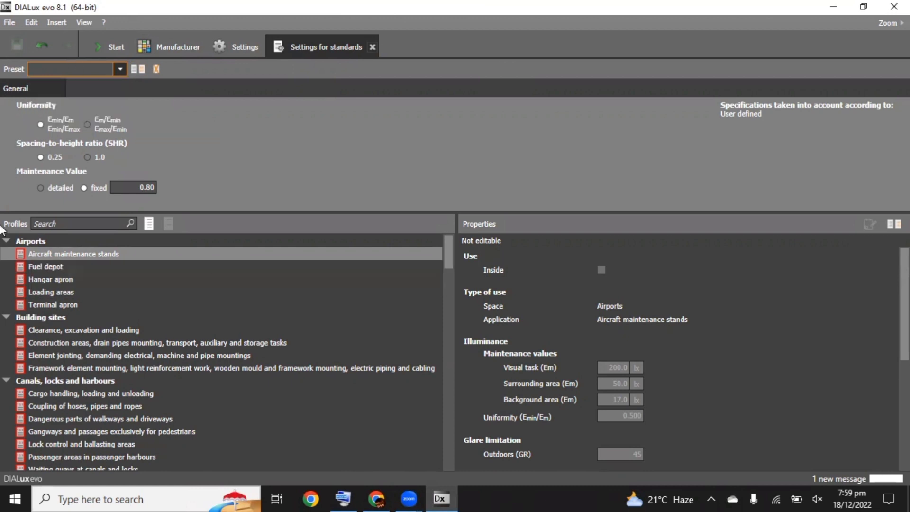
mouse_move(448, 256)
left_mouse_down()
mouse_move(441, 307)
mouse_move(448, 276)
left_mouse_up()
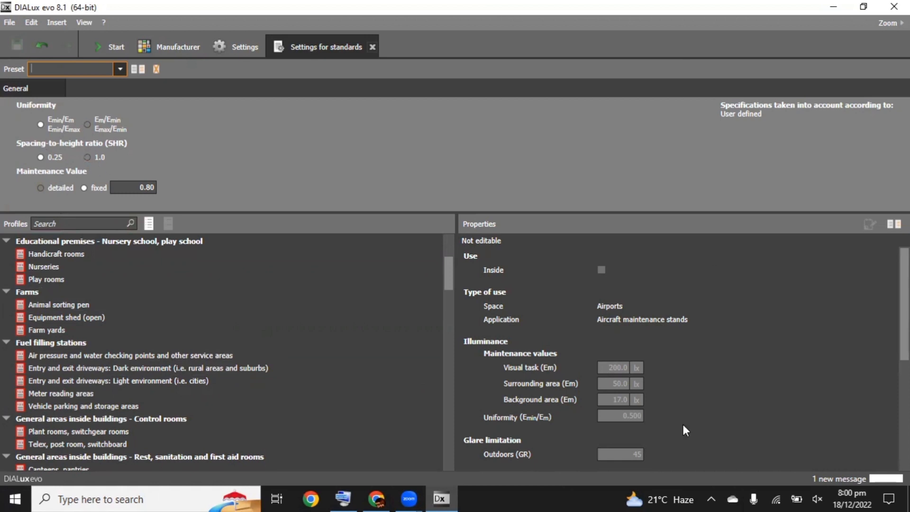
left_click_drag(904, 327, 904, 357)
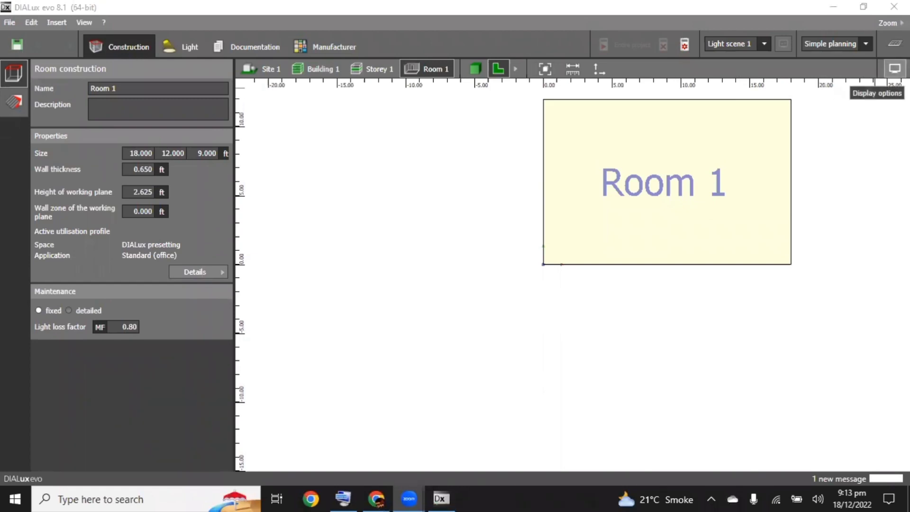
- Turn on the north arrow in Room 1's floor plan and try the coordinate origin and reference line display options
left_click(894, 69)
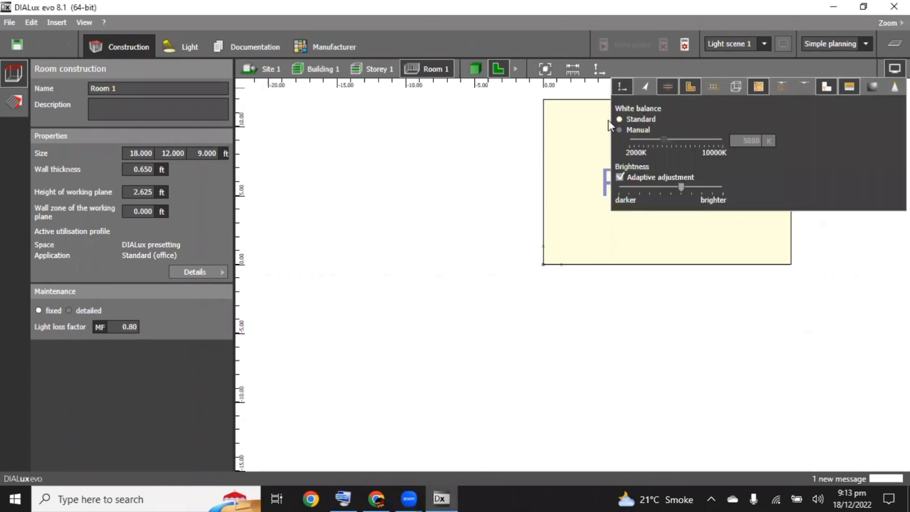
left_click(619, 86)
left_click(618, 88)
left_click(646, 84)
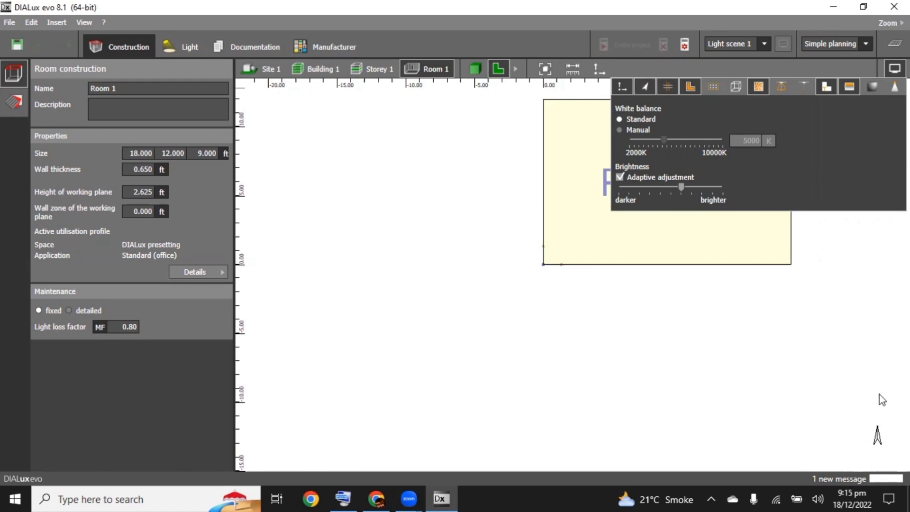
left_click(644, 88)
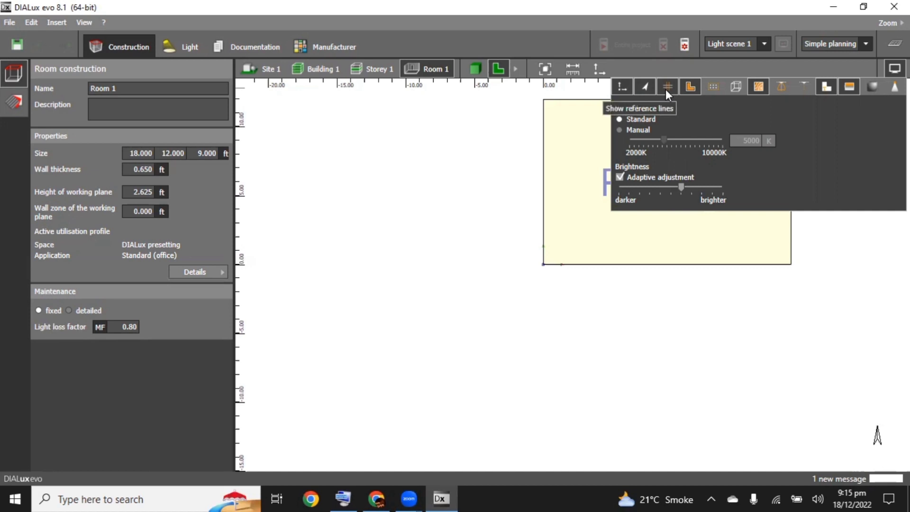
left_click(666, 86)
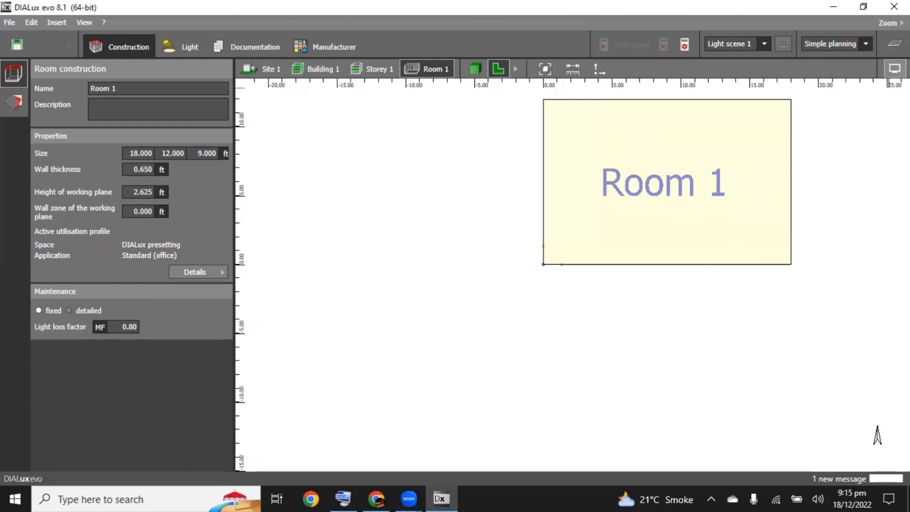
- Turn on the display of calculation surfaces/points and the display option that follows graphic results
mouse_move(894, 69)
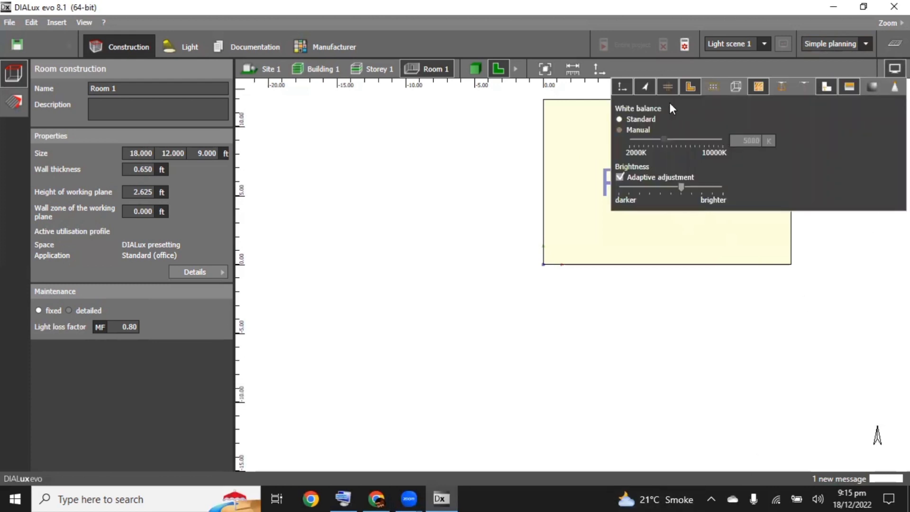
left_click(712, 86)
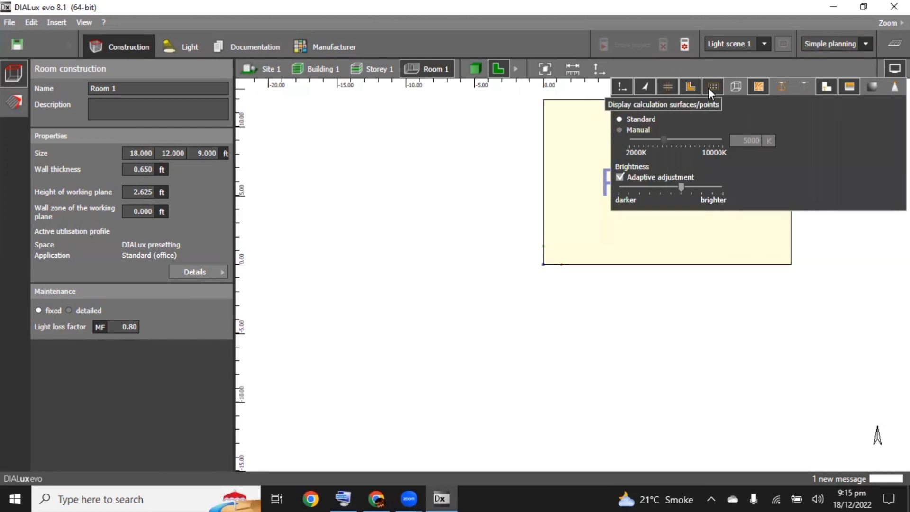
left_click(712, 87)
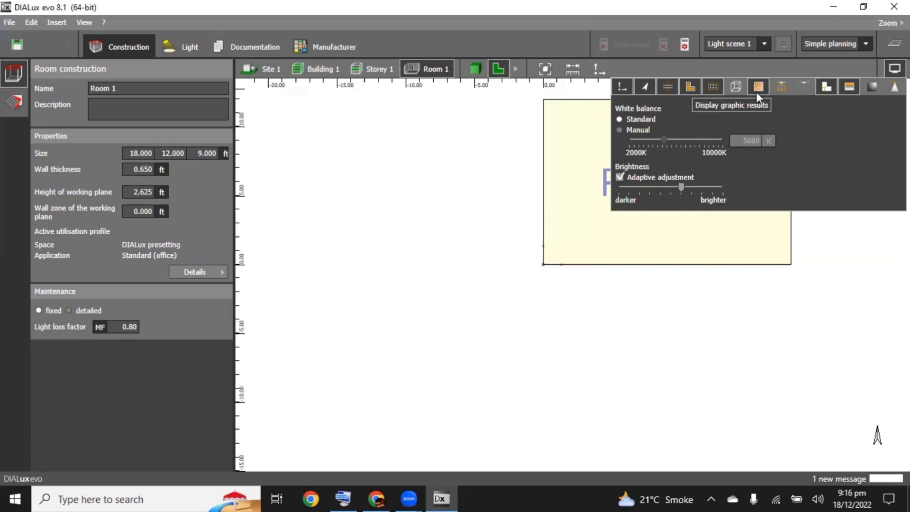
left_click(779, 86)
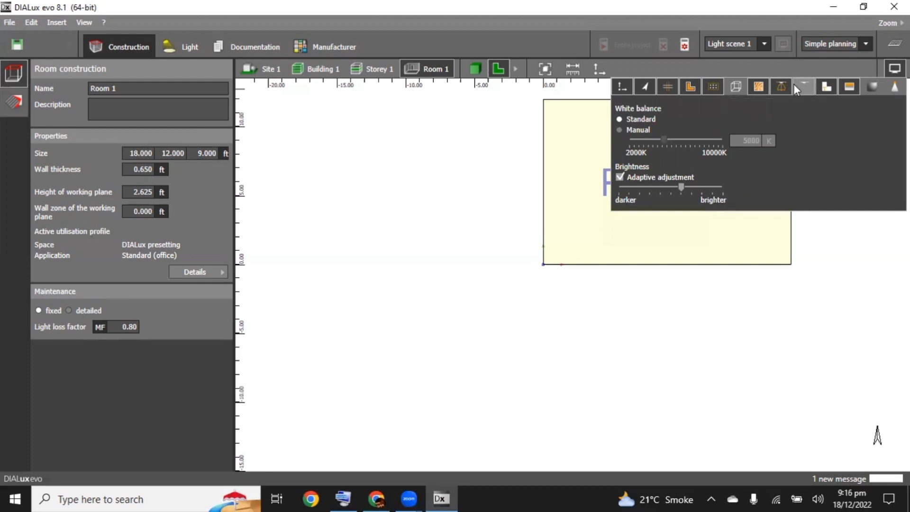
- Hide Room 1's name label in the floor plan and show it again
left_click(825, 87)
left_click(824, 86)
left_click(624, 271)
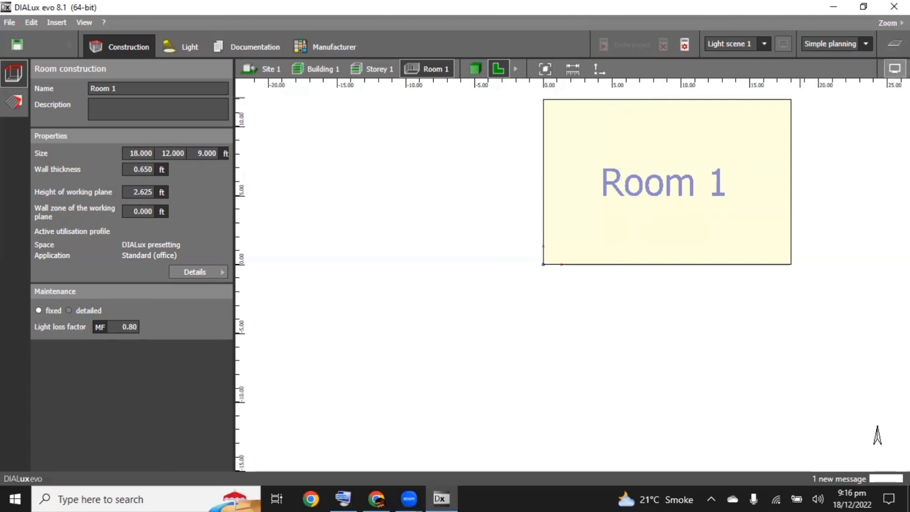
left_click(894, 68)
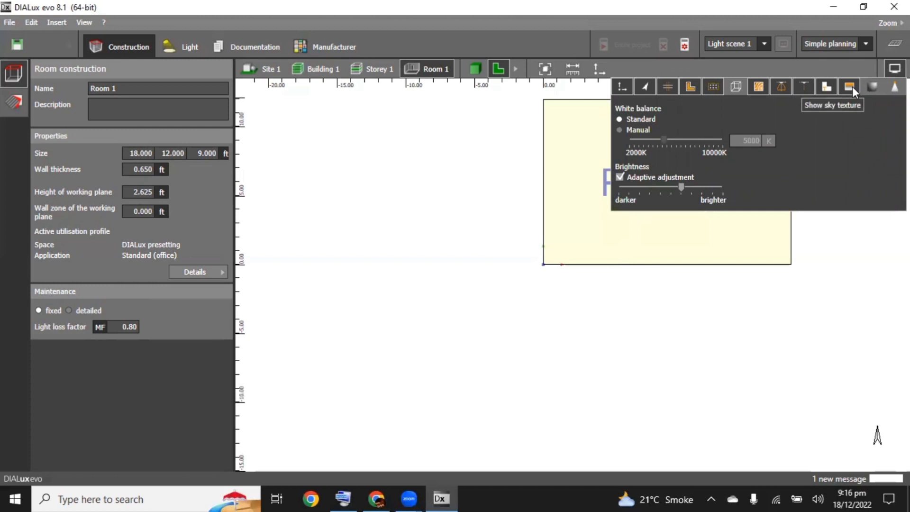
left_click(824, 88)
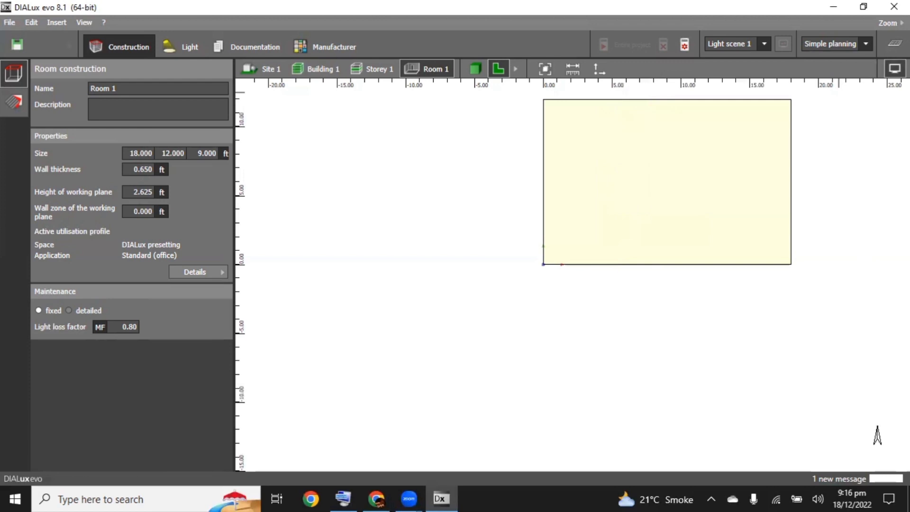
mouse_move(861, 86)
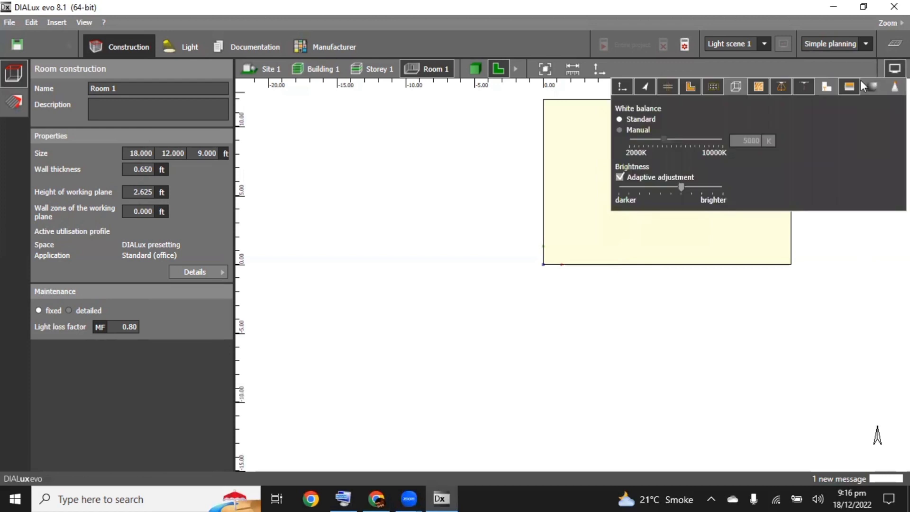
left_click(828, 86)
scroll(626, 306, "up", 5)
scroll(721, 219, "down", 3)
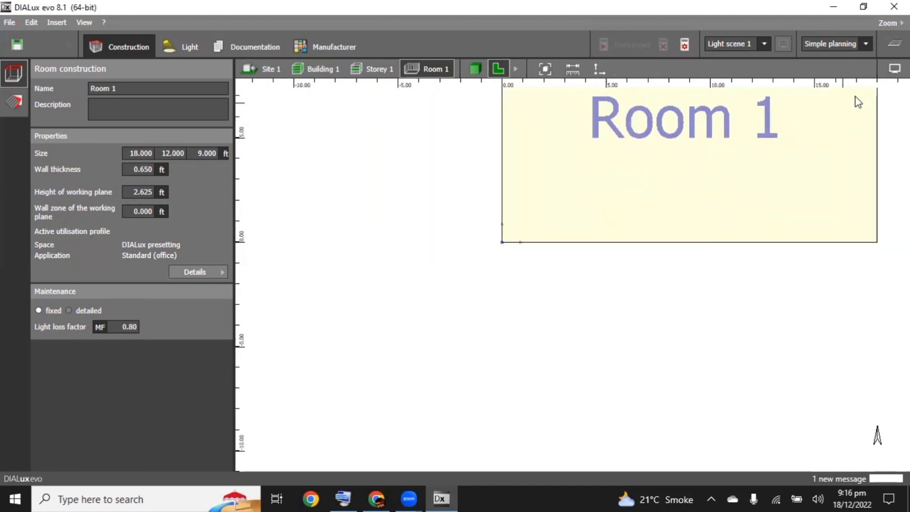
mouse_move(870, 90)
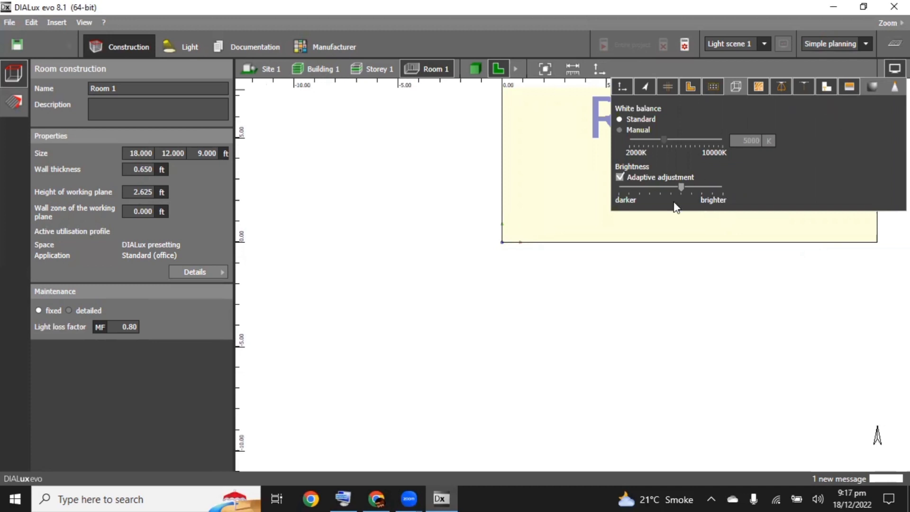
- Switch Room 1 to the 3D view and inspect the room from close up and farther away
left_click(475, 69)
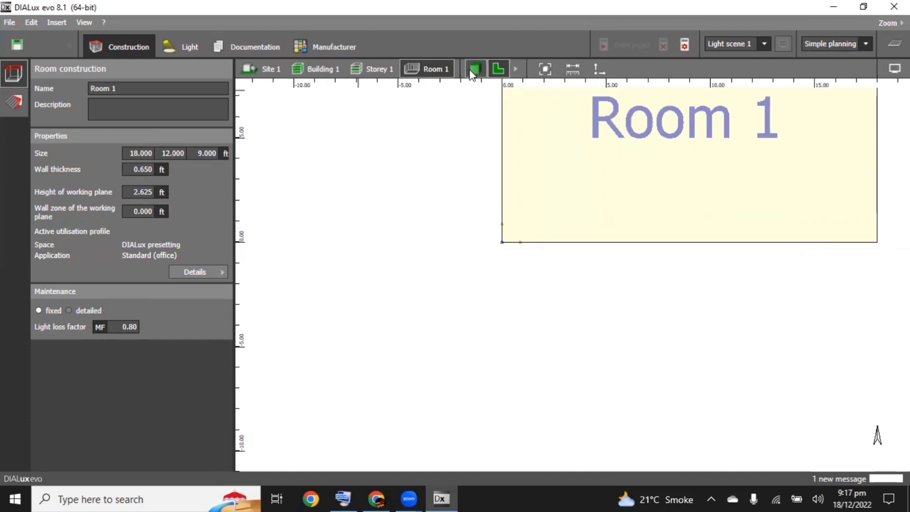
scroll(644, 287, "up", 5)
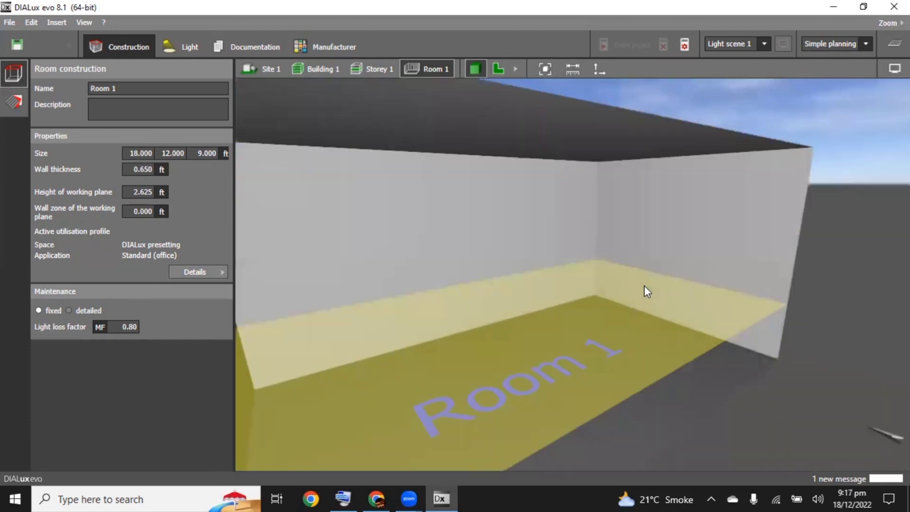
scroll(630, 206, "up", 5)
scroll(680, 129, "down", 10)
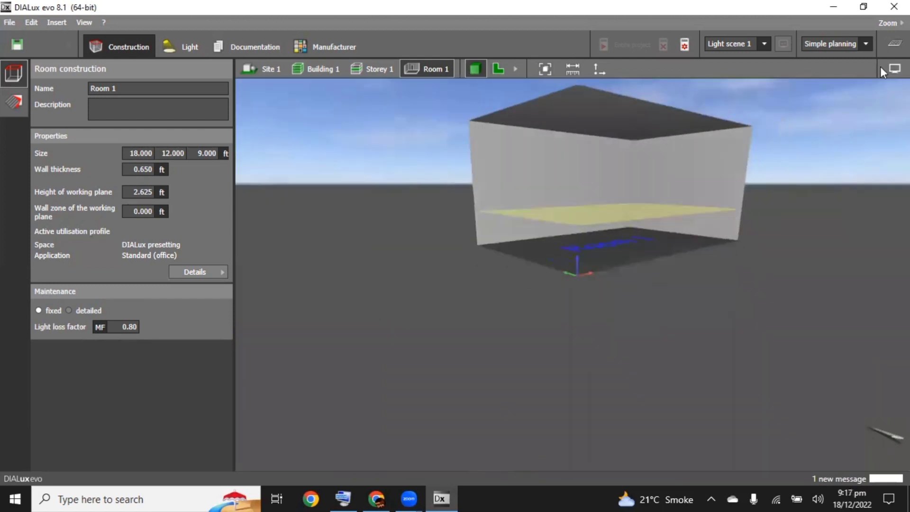
left_click(894, 69)
left_click(14, 23)
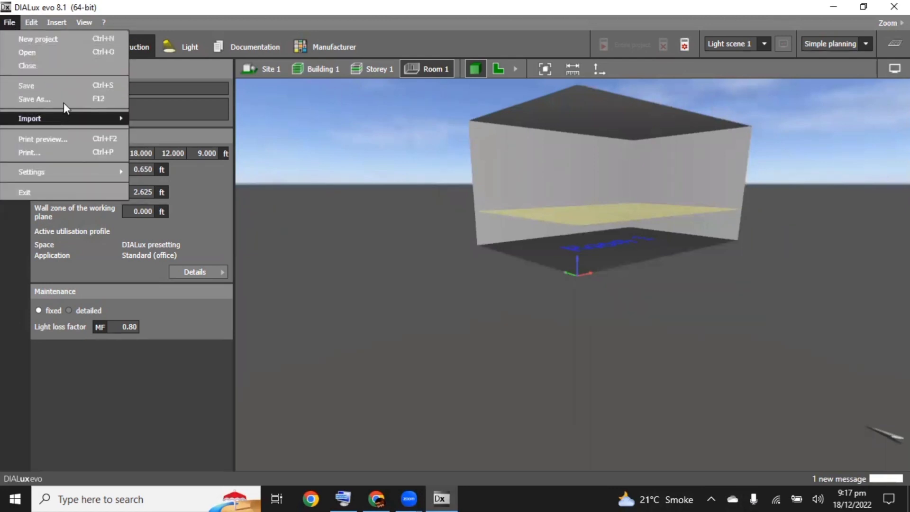
mouse_move(109, 118)
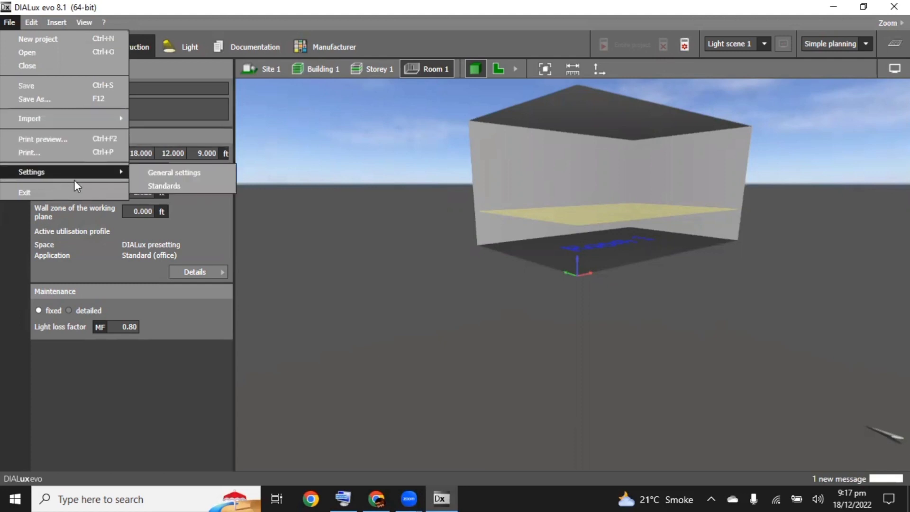
mouse_move(26, 20)
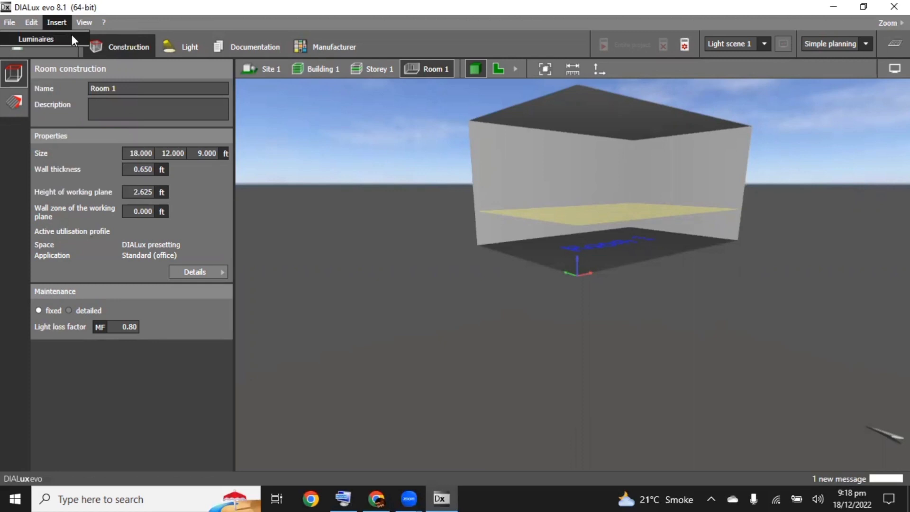
mouse_move(81, 23)
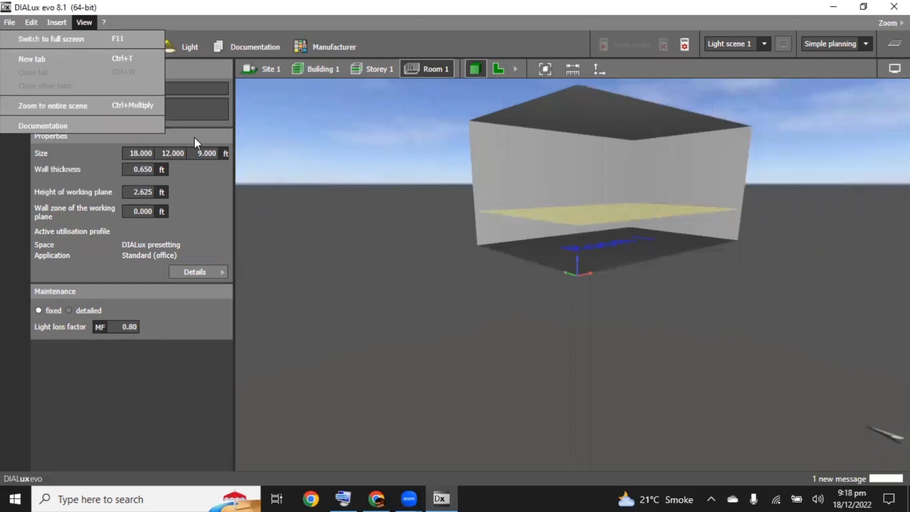
left_click(317, 186)
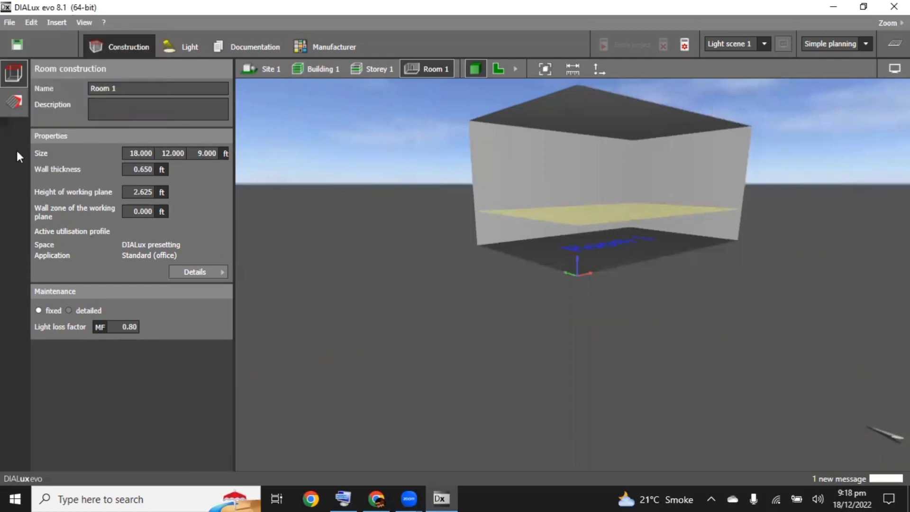
- Show Room 1's material settings for ceilings, walls and floors
left_click(9, 106)
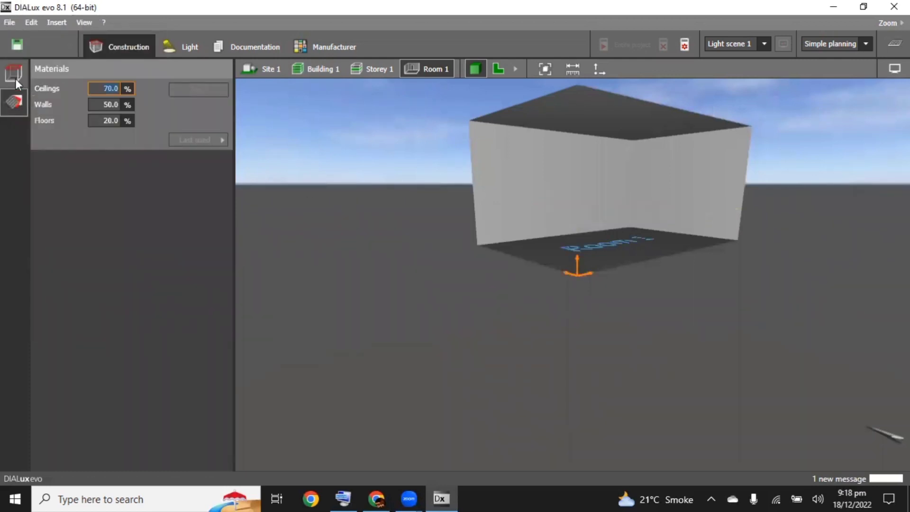